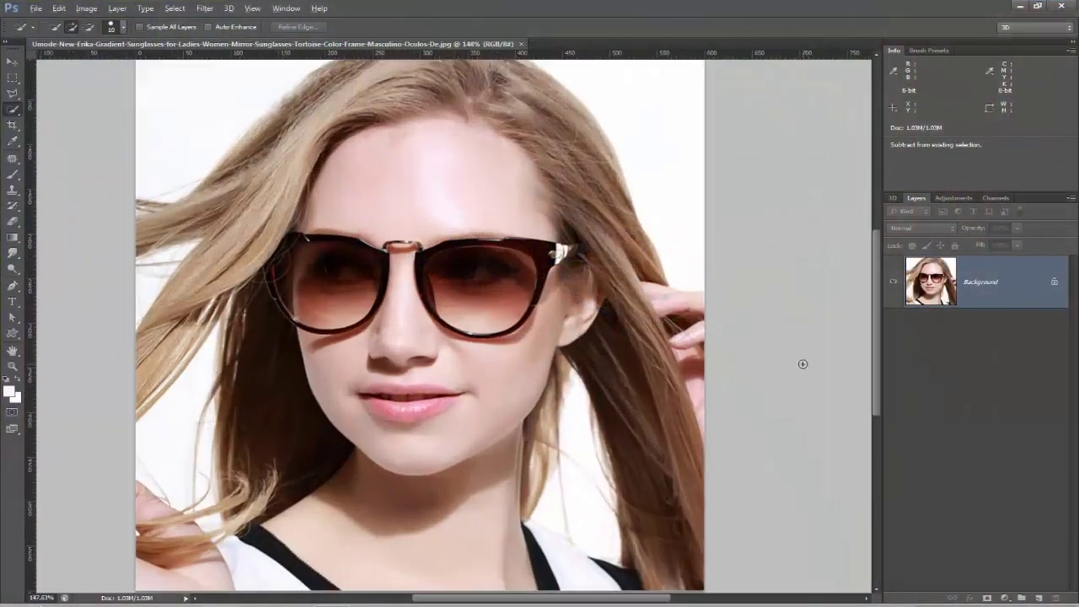
# Step: Zoom the canvas to about 196% and pan so the face and sunglasses are centred
pyautogui.scroll(3, 803, 363)
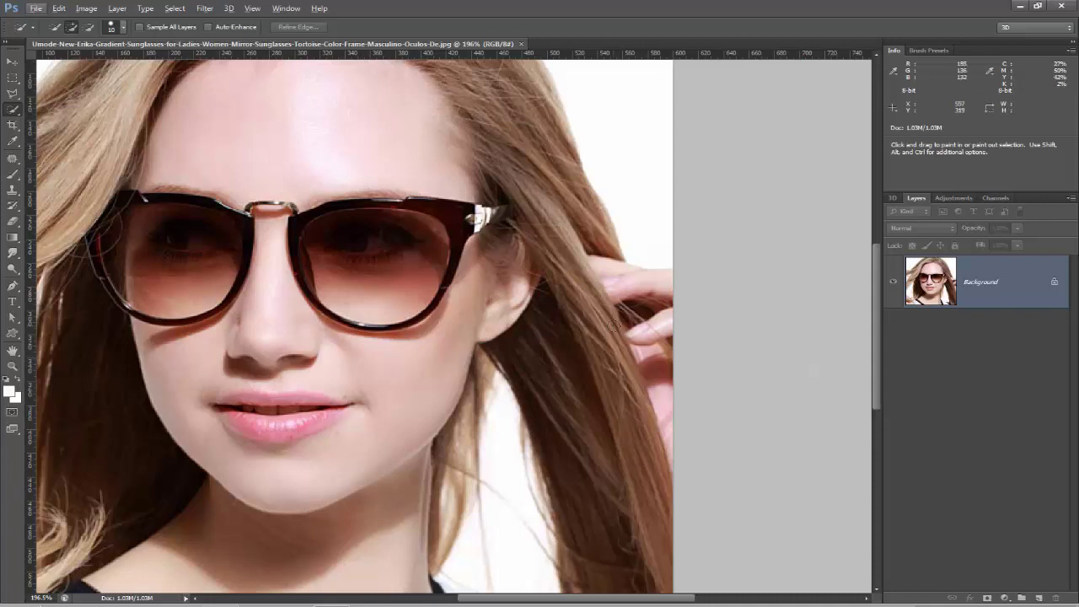
pyautogui.hscroll(-3, 616, 325)
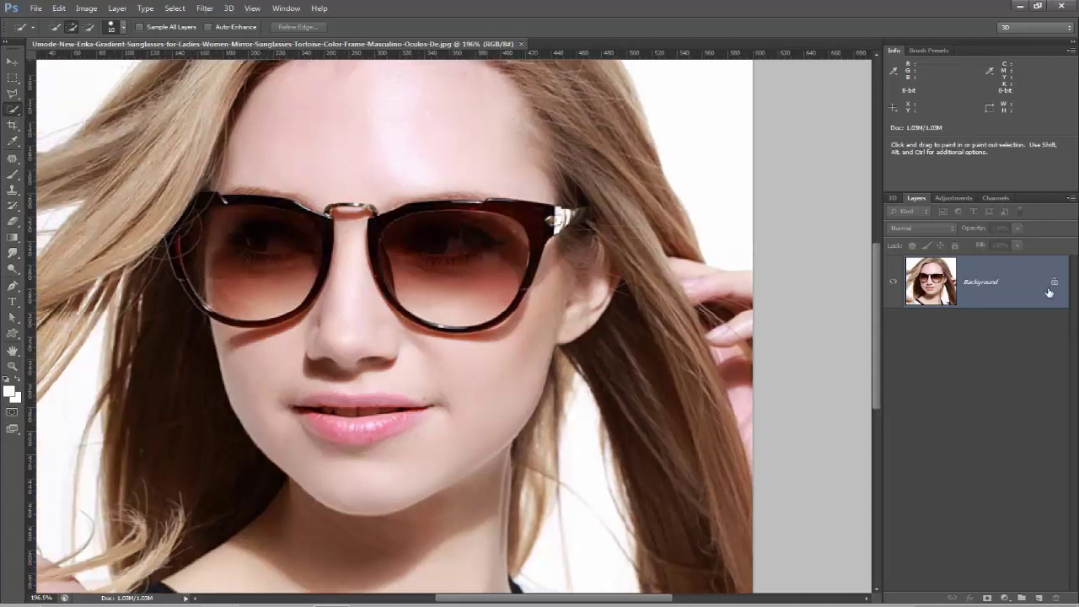
# Step: Duplicate the portrait to Layer 1 and Quick-Select the left lens, trimming off its frame
pyautogui.hotkey('ctrl', 'j')
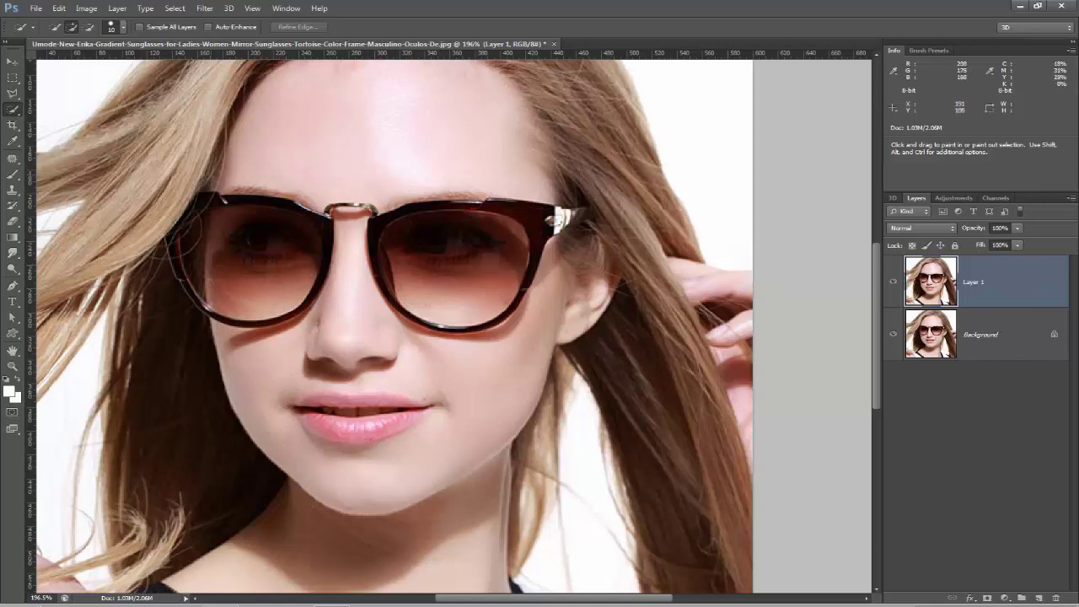
pyautogui.rightClick(12, 111)
pyautogui.click(57, 110)
pyautogui.moveTo(230, 268); pyautogui.dragTo(222, 234)
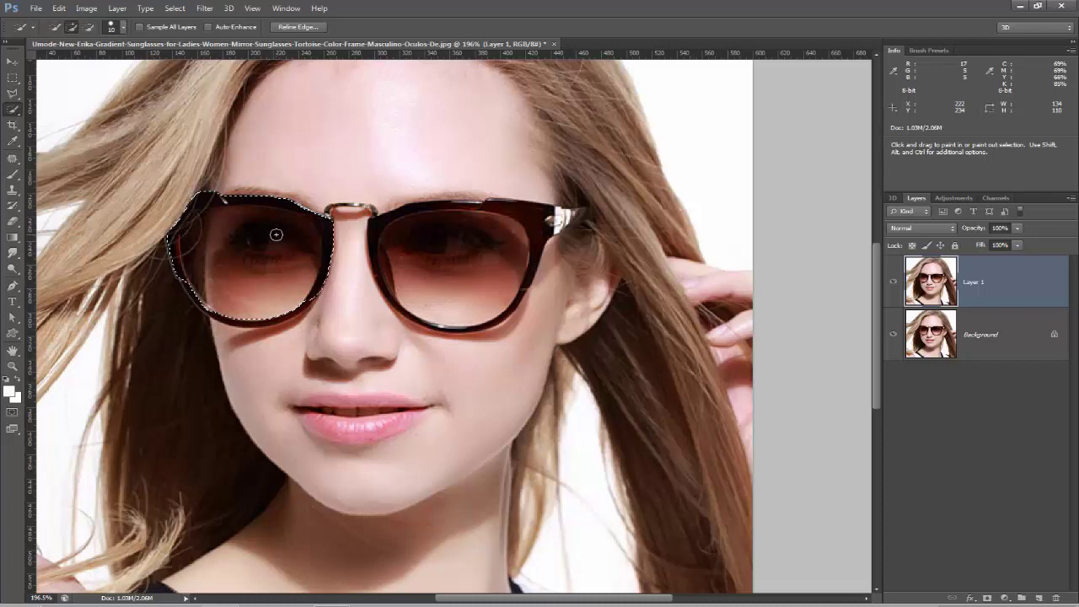
pyautogui.press('alt')
pyautogui.moveTo(247, 200)
pyautogui.mouseDown()
pyautogui.moveTo(333, 245)
pyautogui.moveTo(299, 329)
pyautogui.moveTo(320, 302)
pyautogui.mouseUp()
pyautogui.moveTo(172, 233); pyautogui.dragTo(186, 278)
pyautogui.moveTo(214, 238)
pyautogui.mouseDown()
pyautogui.moveTo(205, 224)
pyautogui.moveTo(284, 234)
pyautogui.moveTo(284, 220)
pyautogui.moveTo(188, 214)
pyautogui.moveTo(187, 240)
pyautogui.mouseUp()
# Step: Add the right lens to the selection and subtract its frame rim
pyautogui.press('alt')
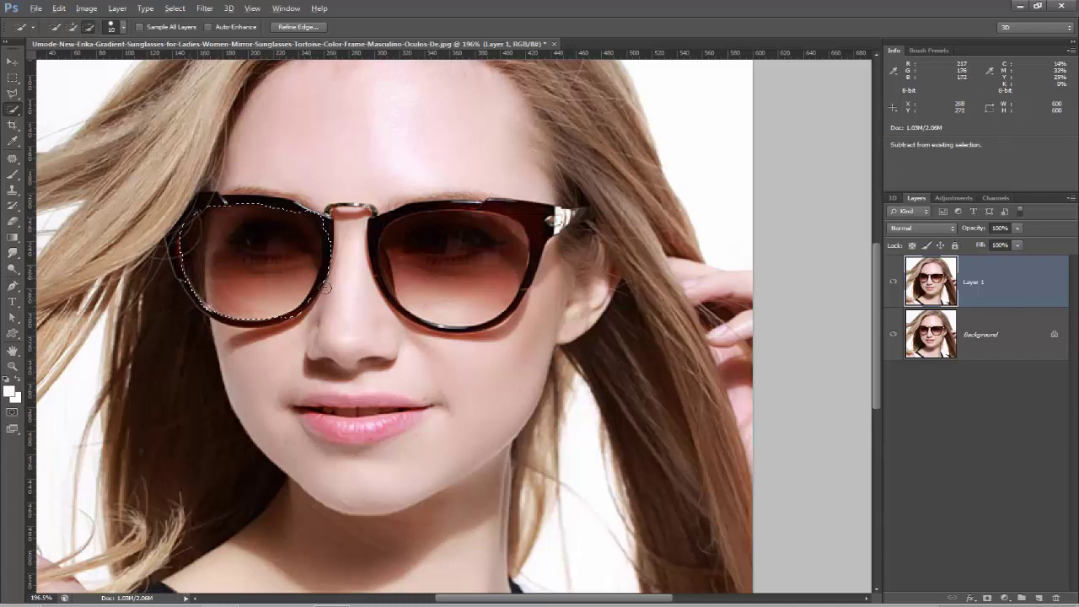
pyautogui.press('alt')
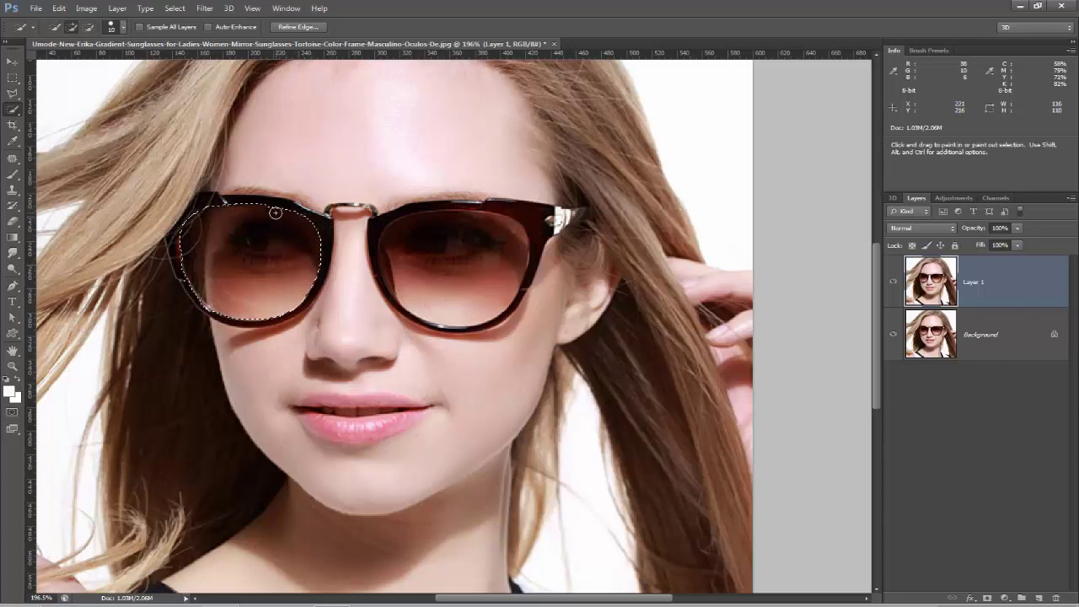
pyautogui.press('alt')
pyautogui.press('alt')
pyautogui.moveTo(432, 253); pyautogui.dragTo(460, 244)
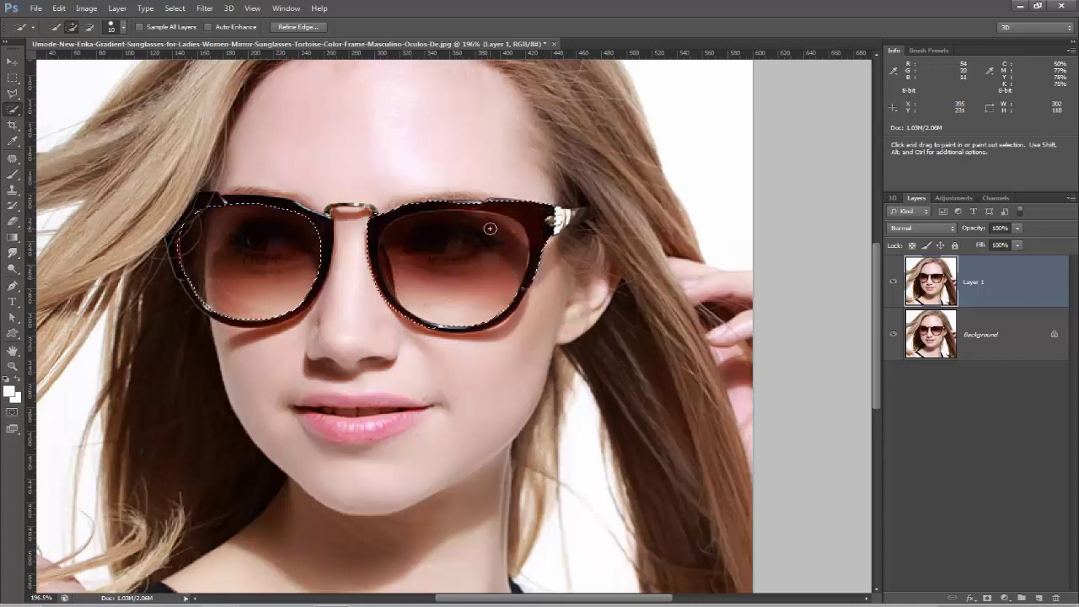
pyautogui.moveTo(514, 201)
pyautogui.mouseDown()
pyautogui.moveTo(460, 197)
pyautogui.moveTo(374, 235)
pyautogui.moveTo(383, 299)
pyautogui.mouseUp()
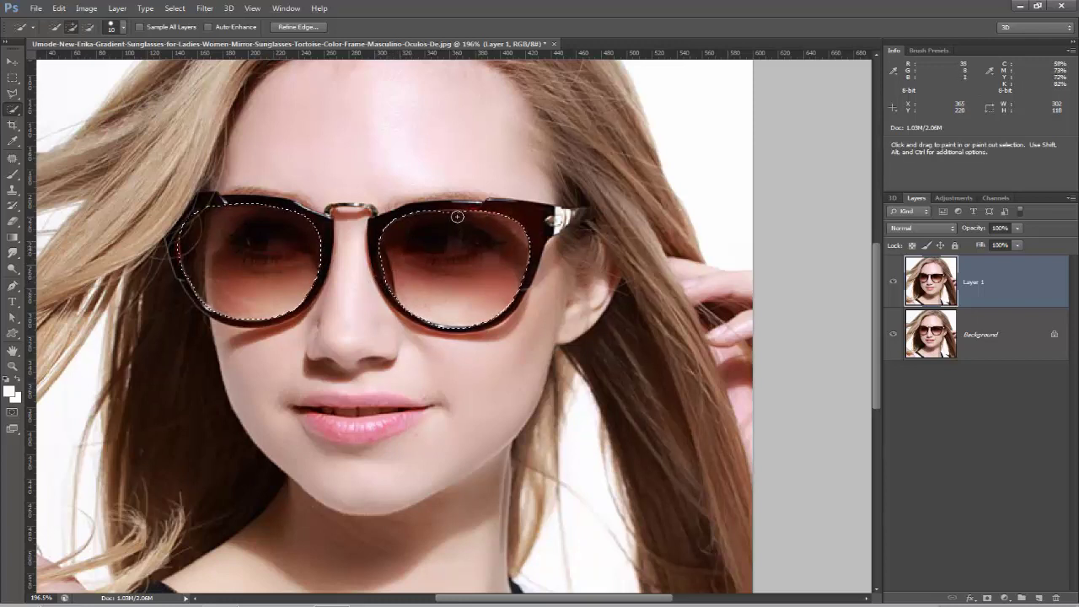
pyautogui.moveTo(441, 217); pyautogui.dragTo(468, 218)
pyautogui.press('alt')
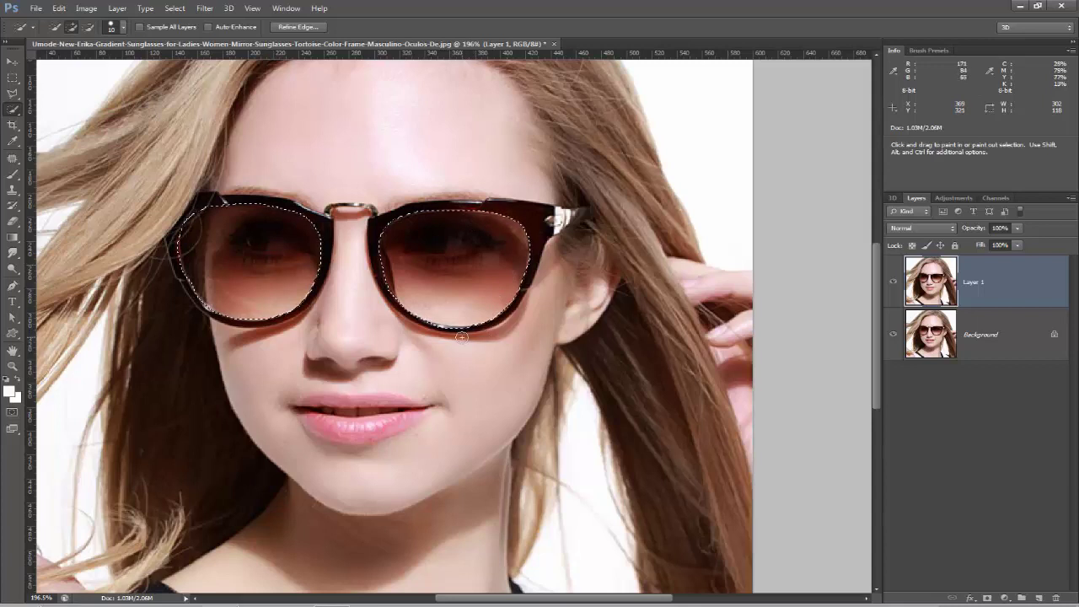
pyautogui.press('alt')
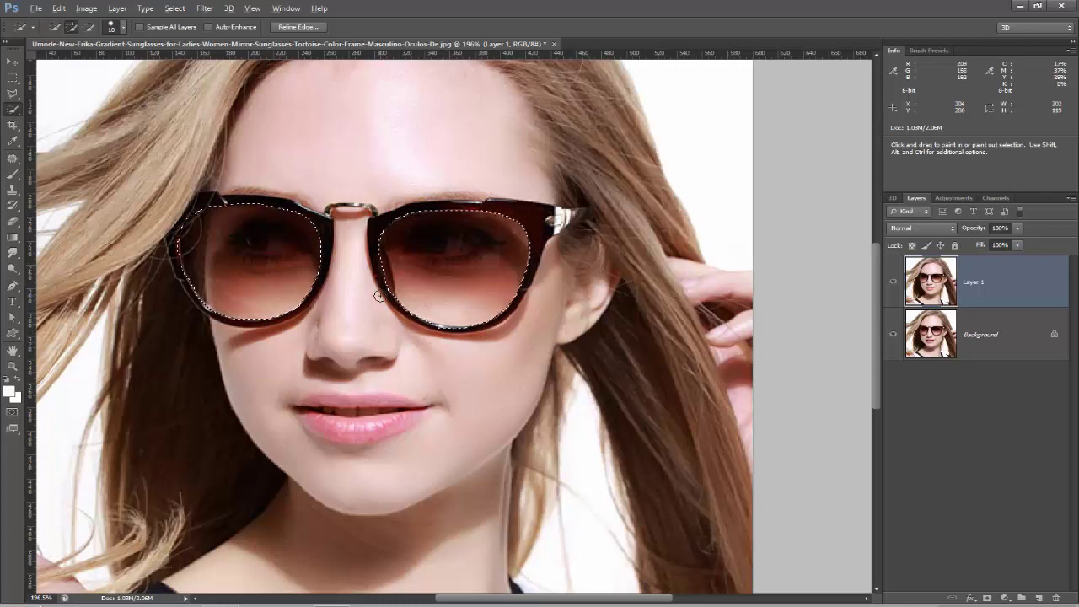
pyautogui.press('alt')
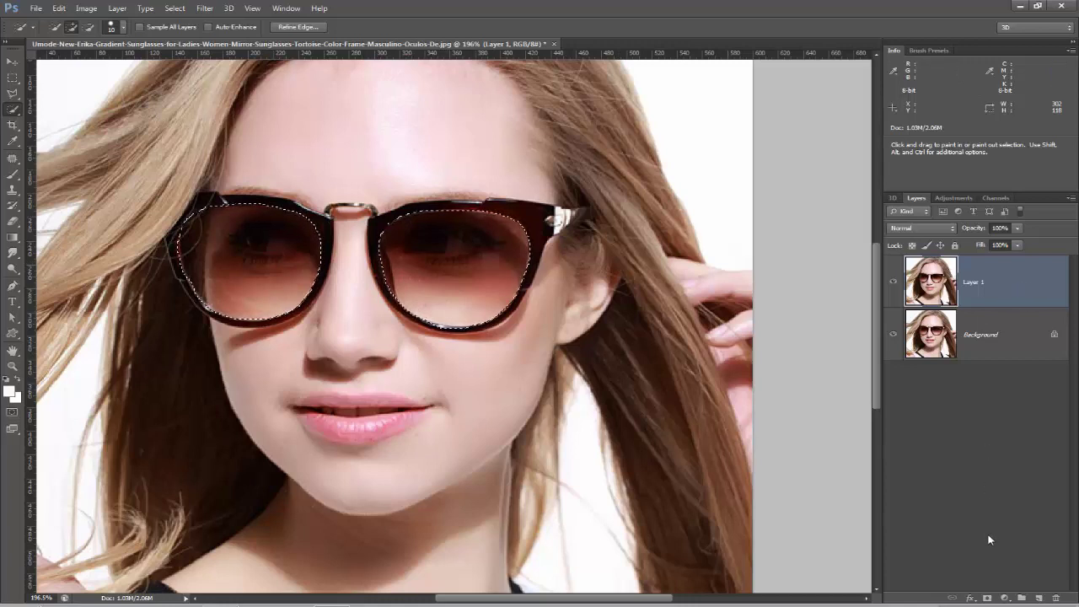
# Step: Add a layer mask to Layer 1 from the lens selection and switch to the Move Tool
pyautogui.click(988, 598)
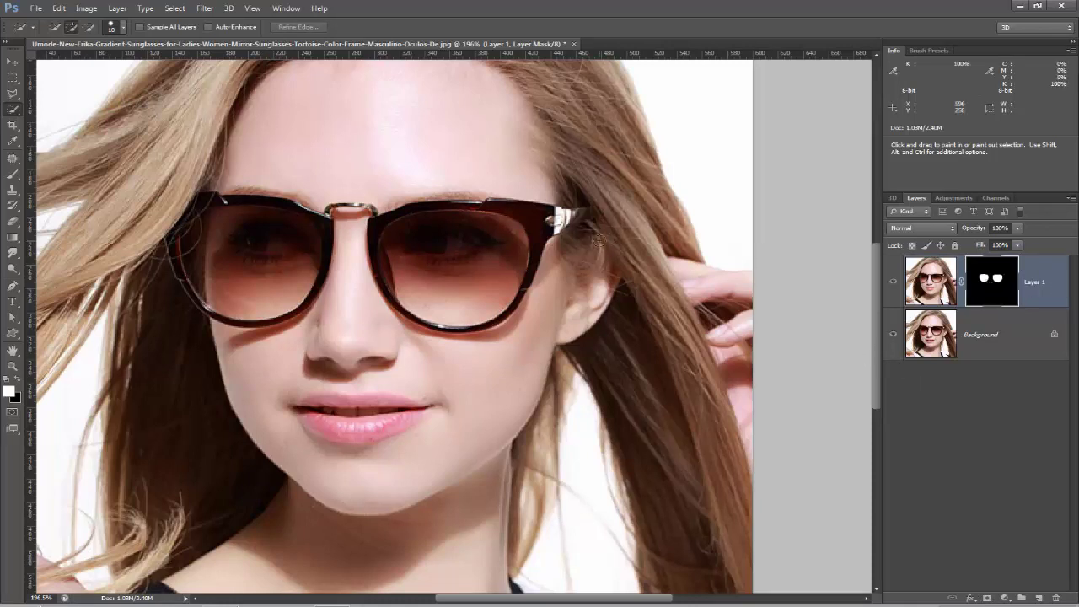
pyautogui.click(16, 64)
pyautogui.click(36, 8)
# Step: Open the sunset photo images.jpg
pyautogui.click(42, 32)
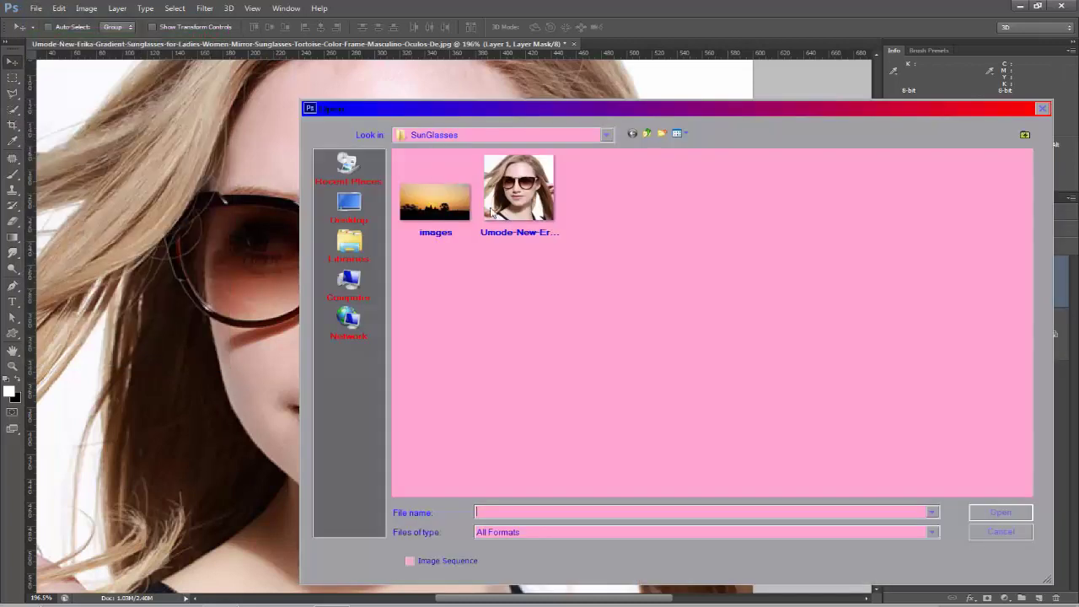
pyautogui.click(445, 214)
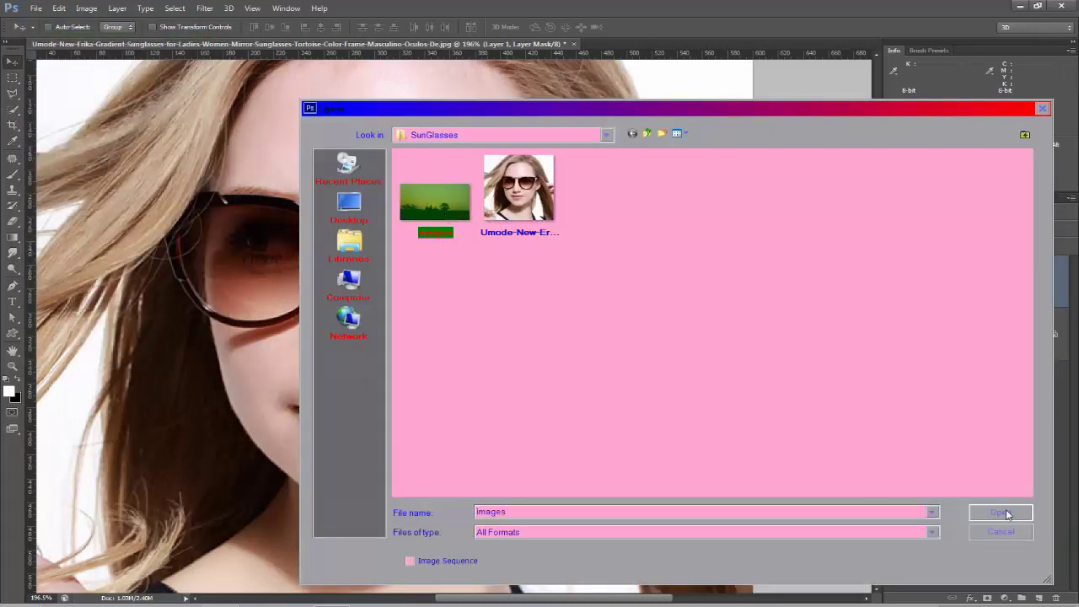
pyautogui.click(1000, 513)
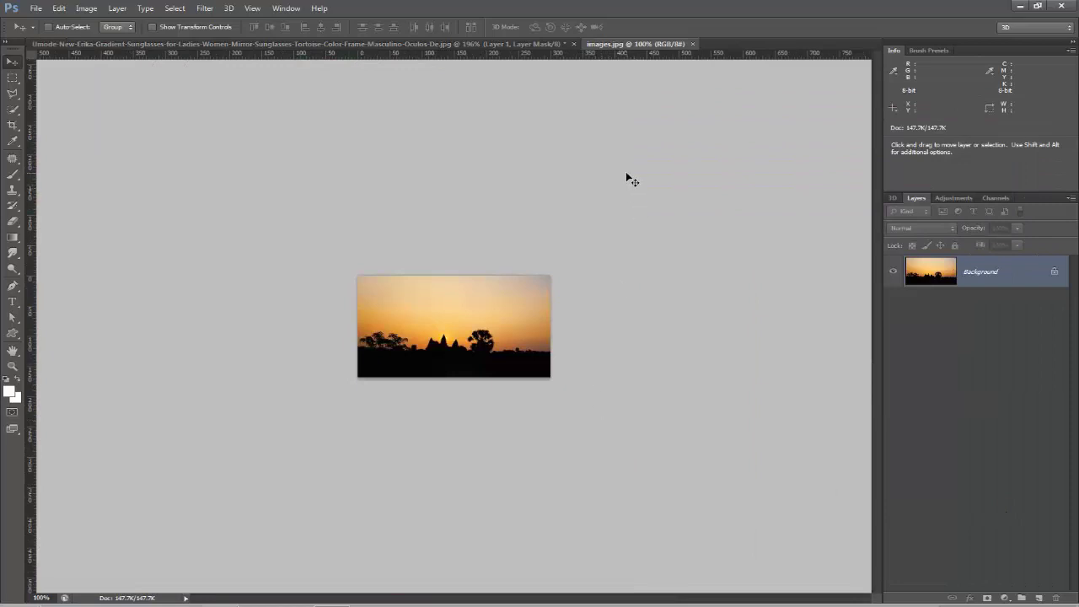
# Step: Copy the sunset into the portrait as Layer 2, close its window, and place it over the sunglasses
pyautogui.moveTo(661, 43); pyautogui.dragTo(345, 289)
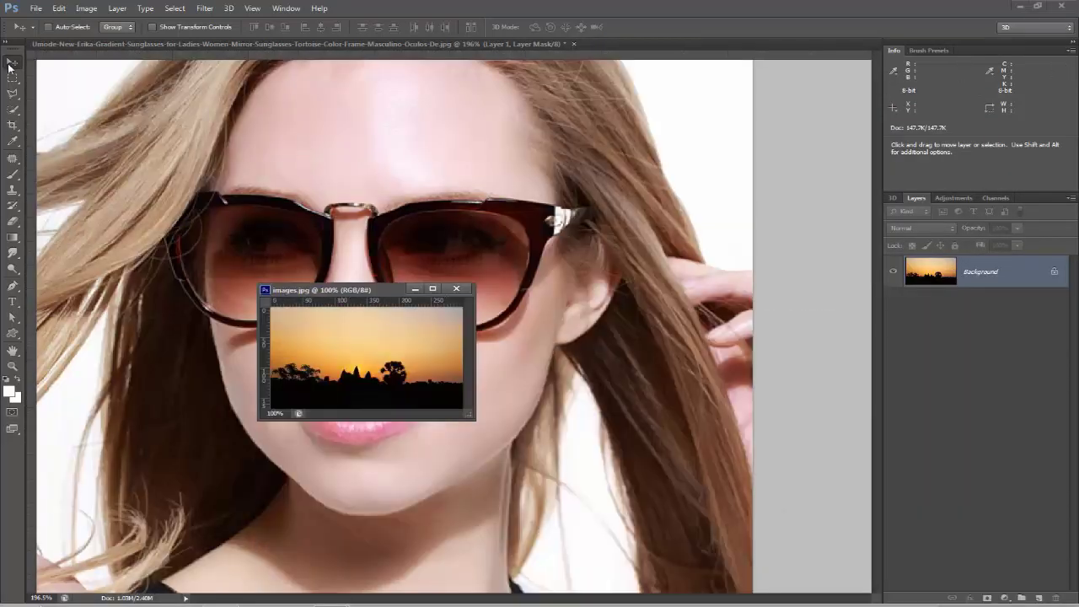
pyautogui.moveTo(353, 350); pyautogui.dragTo(398, 249)
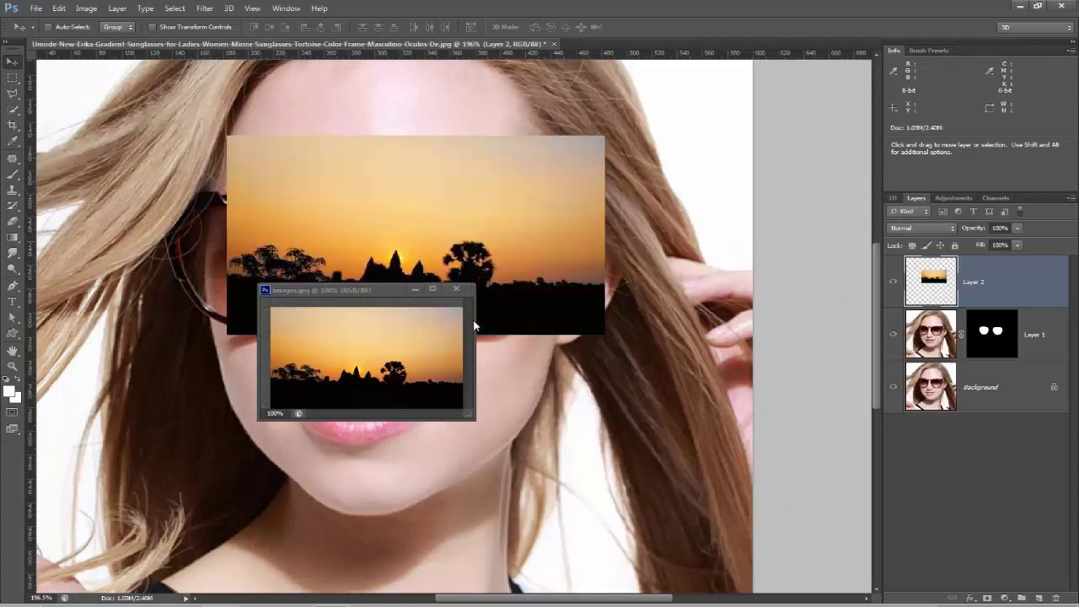
pyautogui.click(456, 289)
pyautogui.moveTo(493, 261)
pyautogui.mouseDown()
pyautogui.moveTo(431, 290)
pyautogui.moveTo(442, 290)
pyautogui.mouseUp()
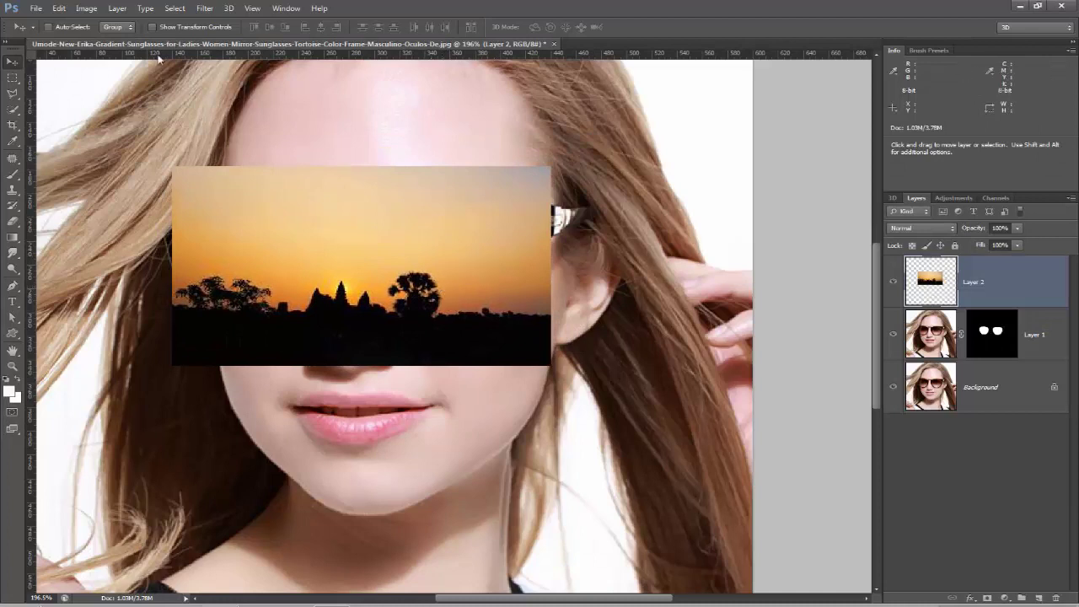
pyautogui.click(59, 8)
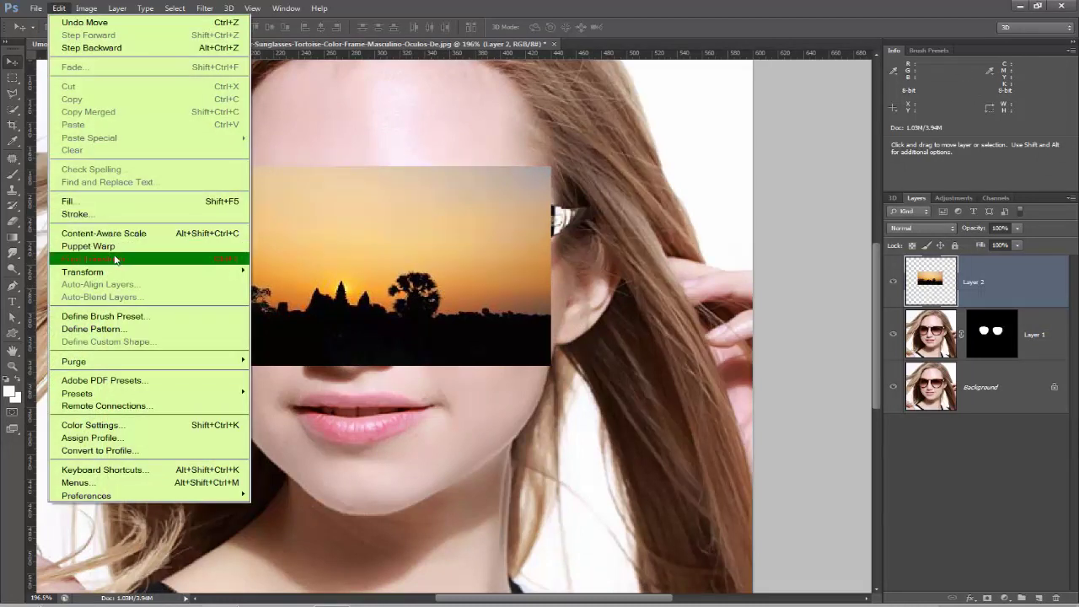
# Step: Free-transform the sunset to about 103% width and 81% height across the lenses
pyautogui.click(118, 259)
pyautogui.moveTo(552, 266); pyautogui.dragTo(562, 267)
pyautogui.moveTo(367, 165); pyautogui.dragTo(368, 179)
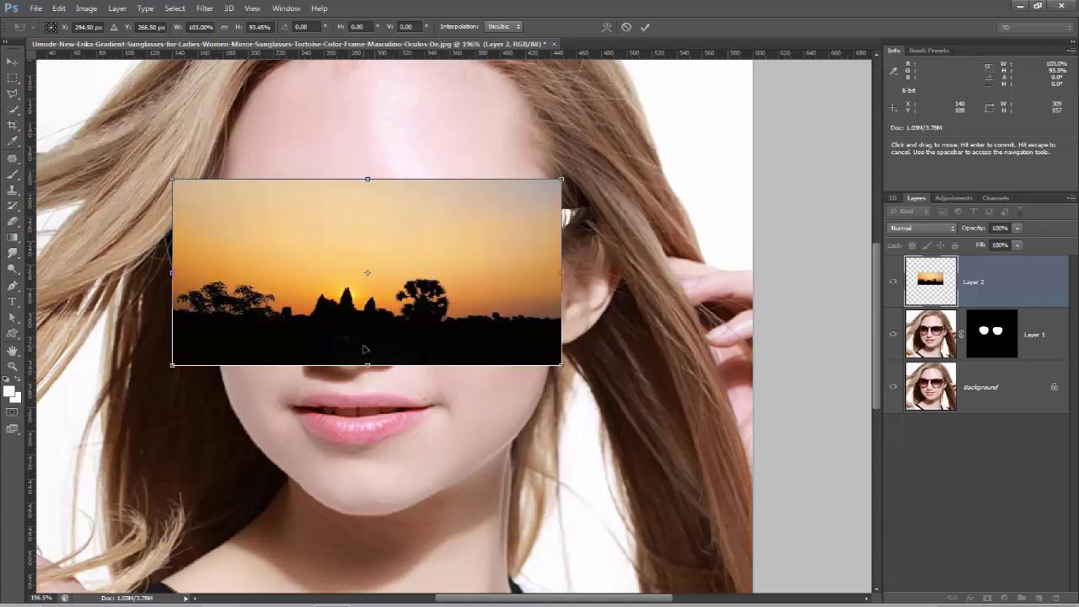
pyautogui.moveTo(367, 364); pyautogui.dragTo(378, 341)
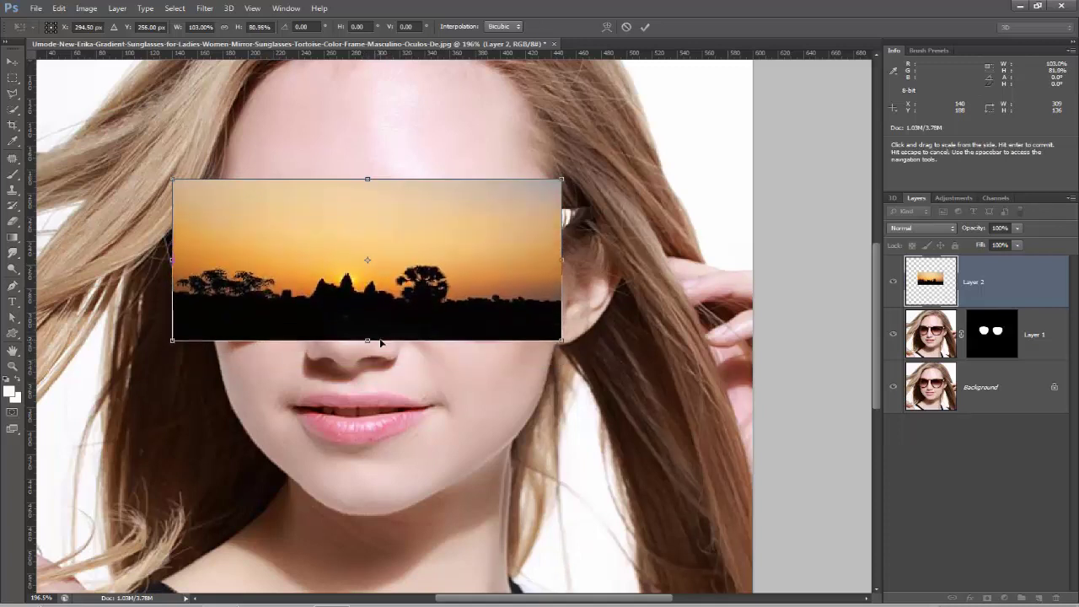
pyautogui.click(646, 27)
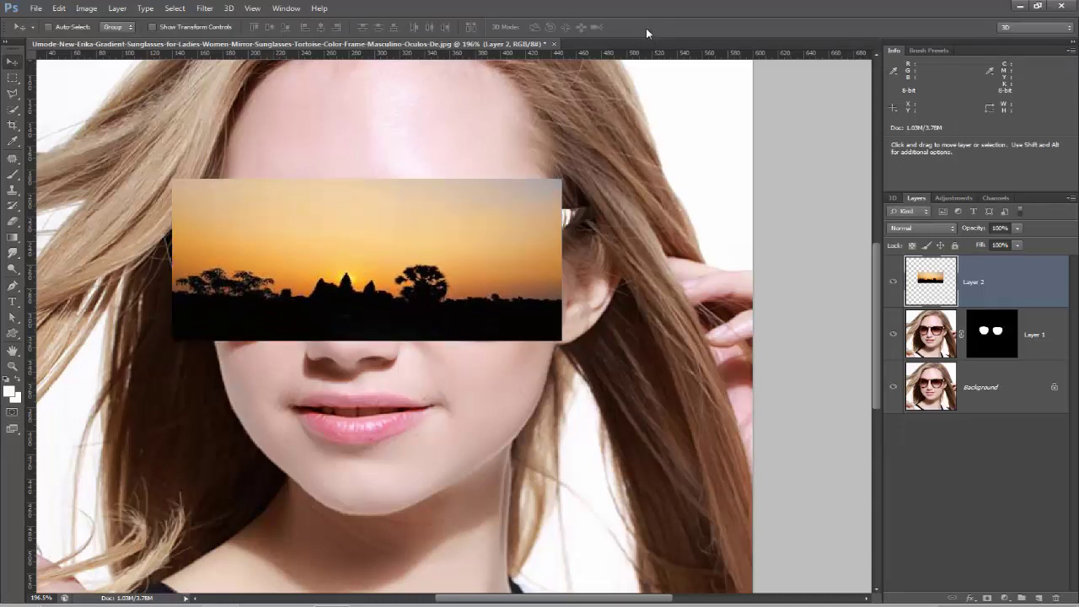
# Step: Clip Layer 2 to Layer 1 and nudge the sunset so the trees sit in the lenses
pyautogui.rightClick(1014, 289)
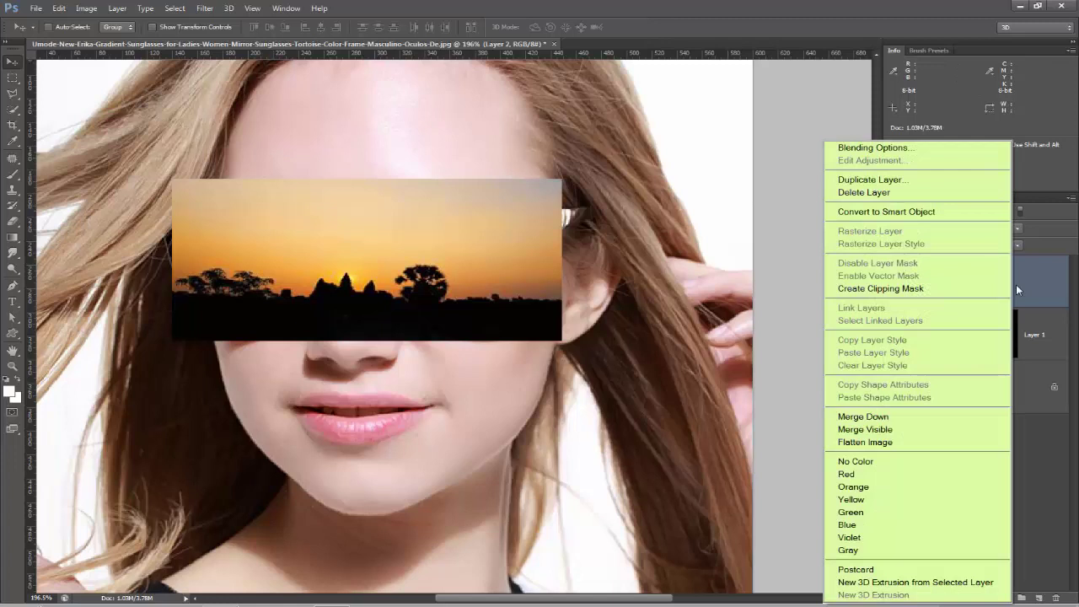
pyautogui.click(940, 288)
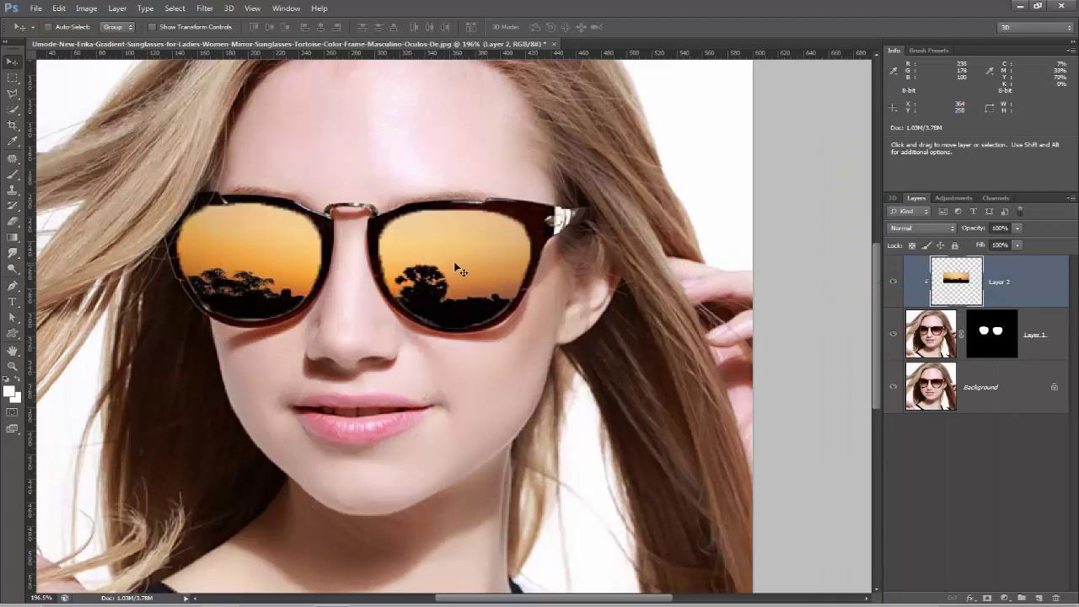
pyautogui.moveTo(453, 281); pyautogui.dragTo(458, 282)
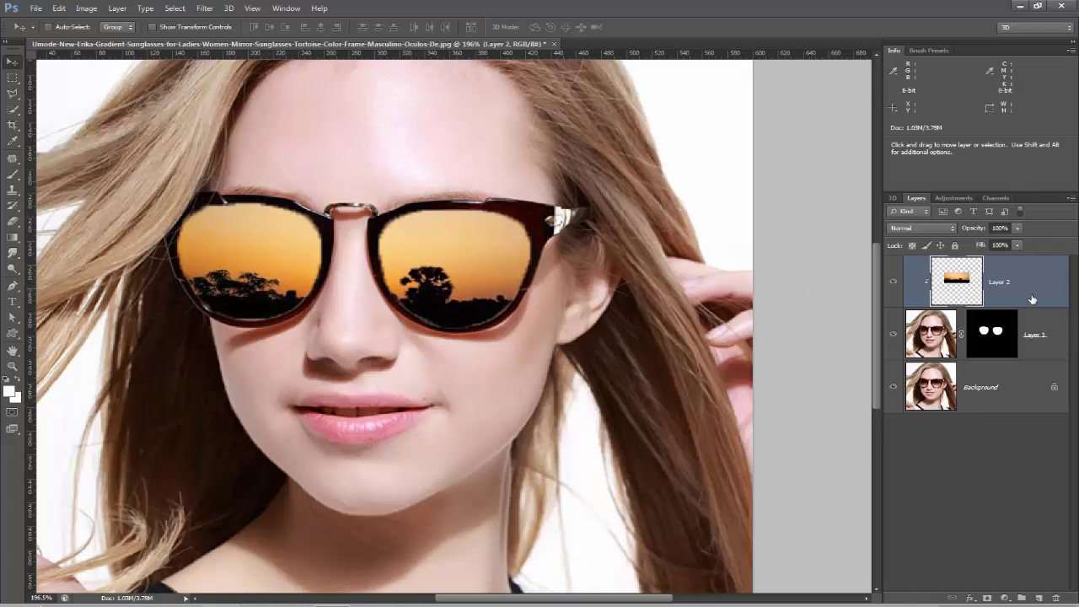
# Step: Set the sunset layer's blend mode to Overlay
pyautogui.click(932, 231)
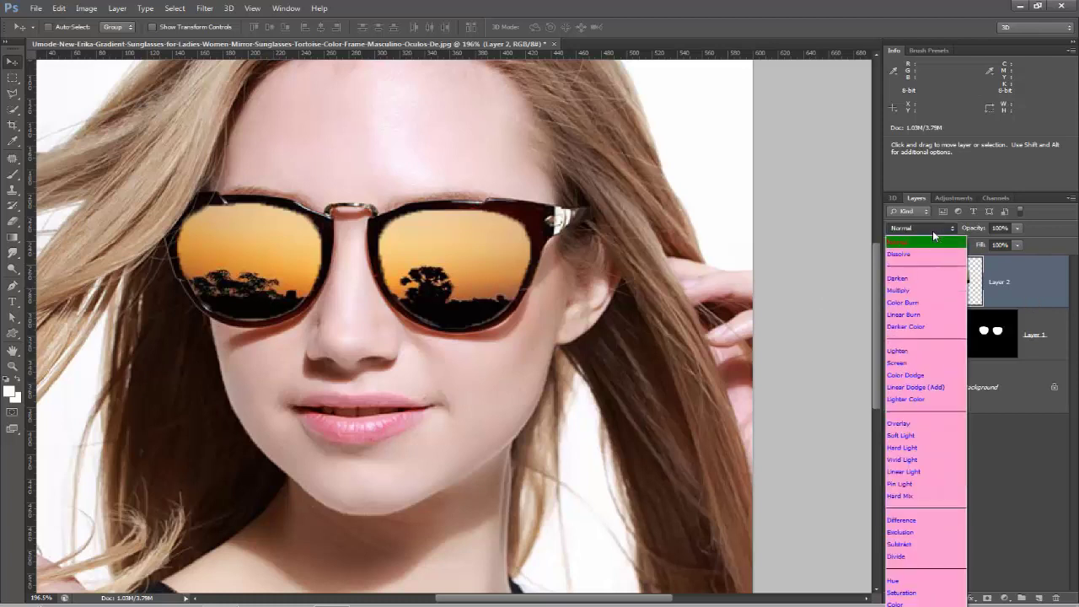
pyautogui.click(926, 423)
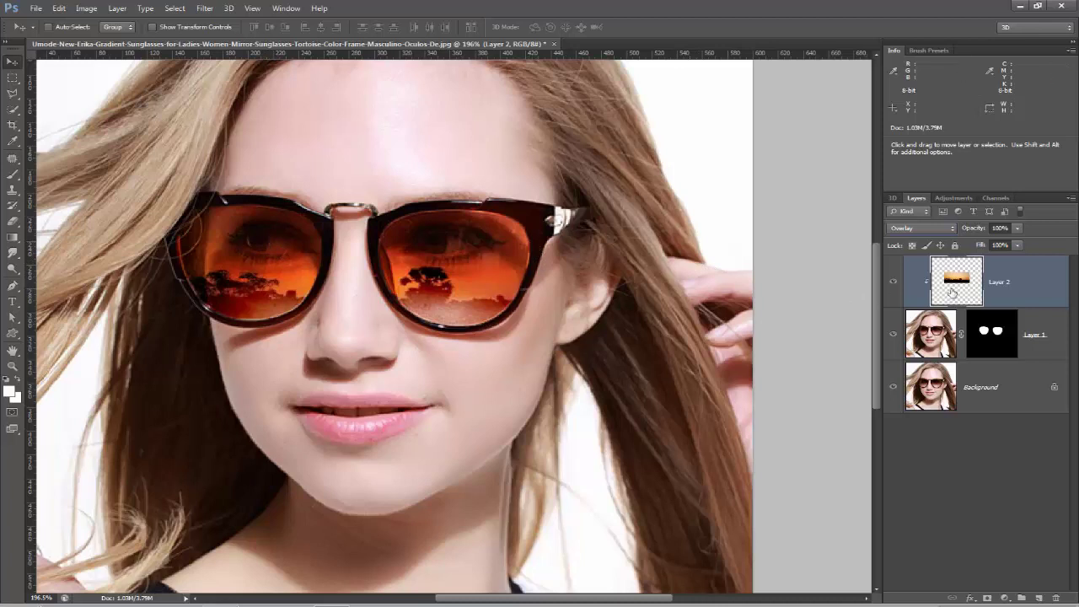
pyautogui.click(86, 9)
# Step: Apply Levels to the sunset layer with midtone 1.61 and white input 140
pyautogui.moveTo(110, 43)
pyautogui.click(279, 55)
pyautogui.moveTo(823, 211)
pyautogui.mouseDown()
pyautogui.moveTo(797, 212)
pyautogui.moveTo(841, 211)
pyautogui.moveTo(793, 211)
pyautogui.mouseUp()
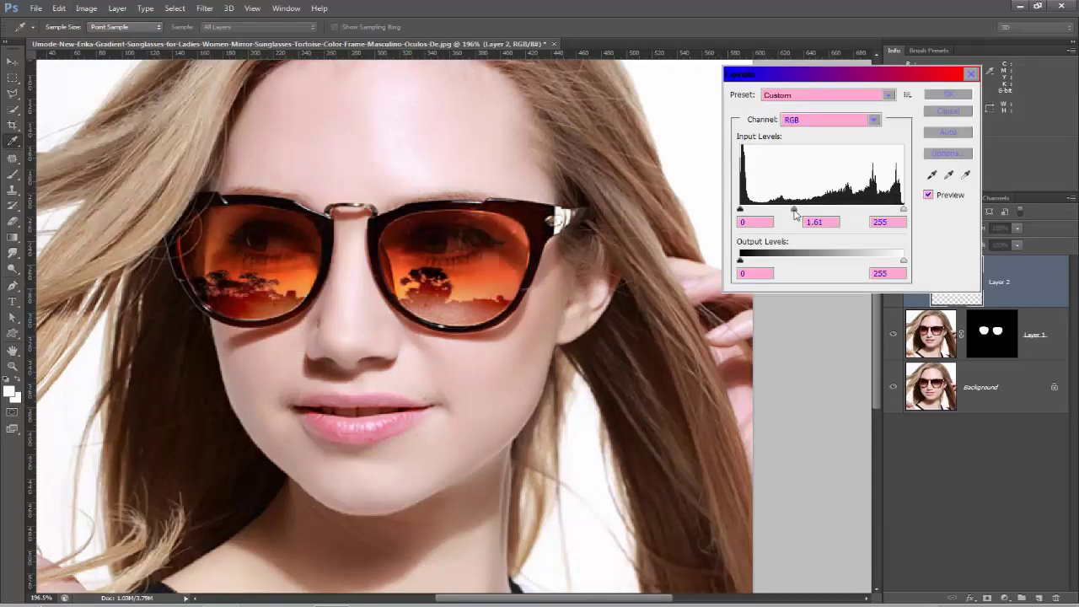
pyautogui.moveTo(903, 210); pyautogui.dragTo(830, 211)
pyautogui.click(831, 212)
pyautogui.click(949, 95)
# Step: Apply Hue/Saturation to the sunset layer with Hue -17, Saturation +16, and adjusted lightness
pyautogui.press('v')
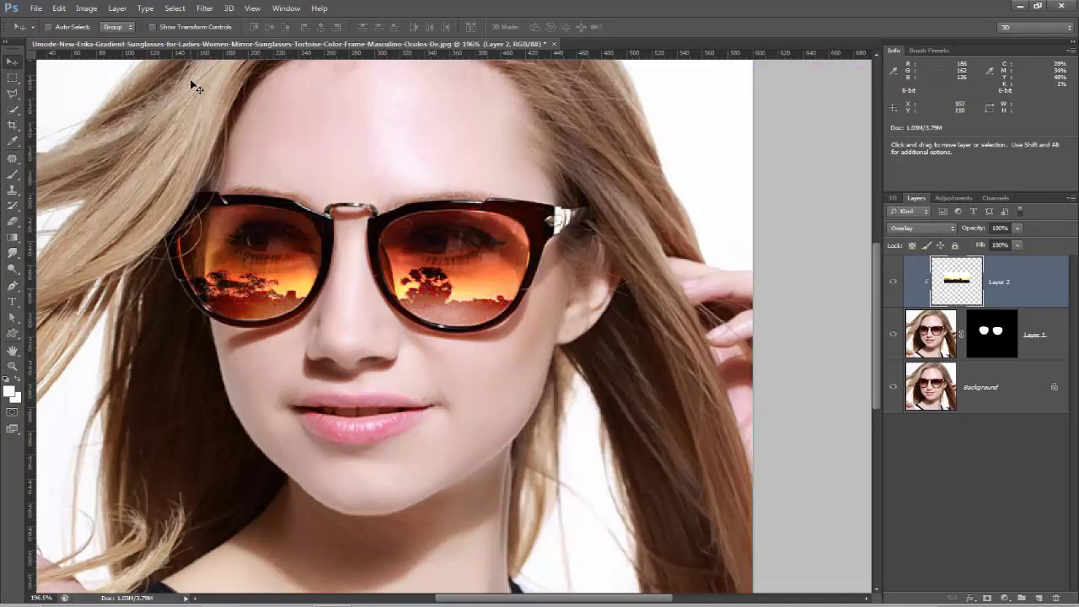
pyautogui.click(87, 8)
pyautogui.moveTo(114, 41)
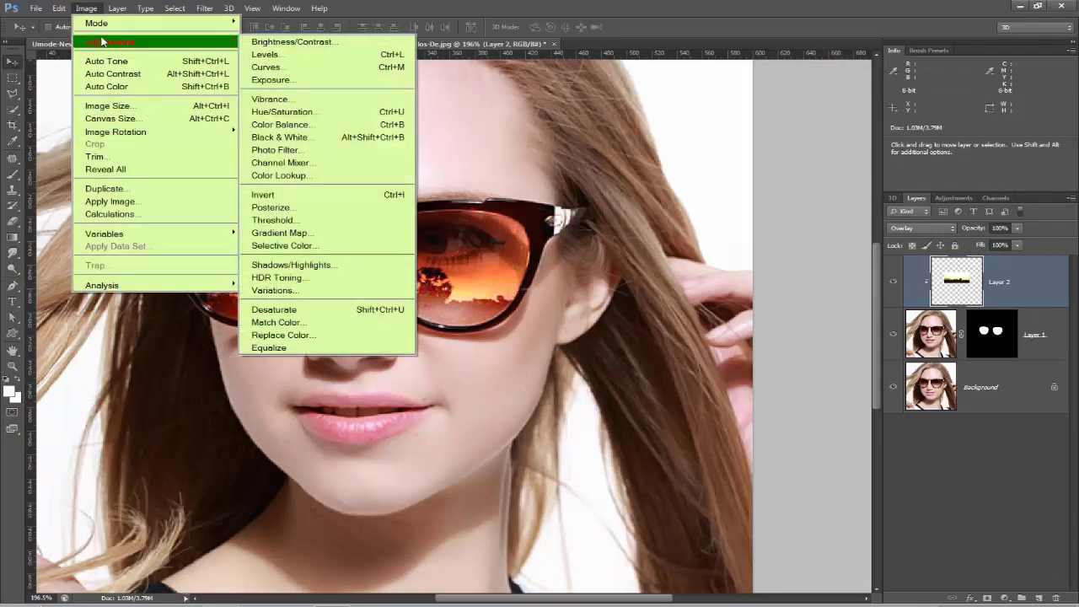
pyautogui.click(281, 112)
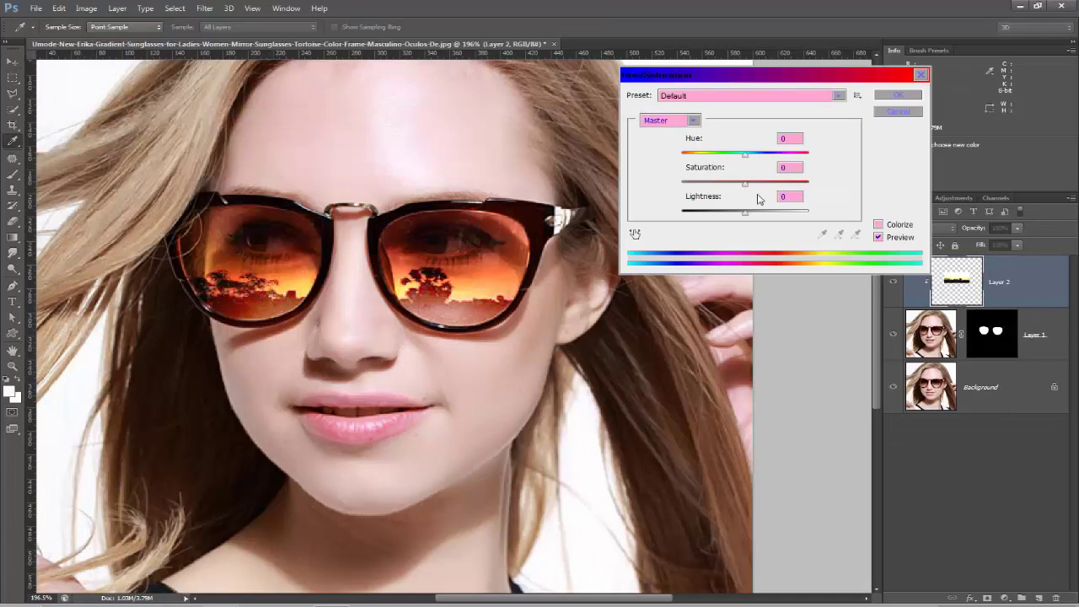
pyautogui.moveTo(744, 184)
pyautogui.mouseDown()
pyautogui.moveTo(807, 185)
pyautogui.moveTo(757, 186)
pyautogui.moveTo(721, 155)
pyautogui.moveTo(750, 162)
pyautogui.moveTo(717, 163)
pyautogui.moveTo(769, 160)
pyautogui.moveTo(726, 162)
pyautogui.moveTo(736, 165)
pyautogui.mouseUp()
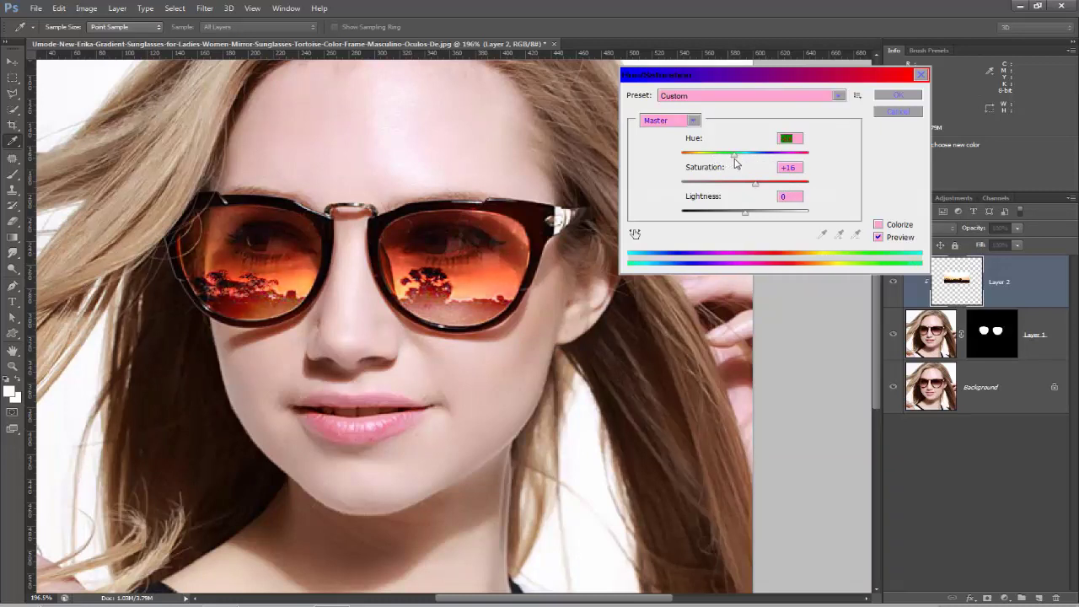
pyautogui.moveTo(746, 212)
pyautogui.mouseDown()
pyautogui.moveTo(765, 211)
pyautogui.moveTo(754, 215)
pyautogui.mouseUp()
pyautogui.click(898, 94)
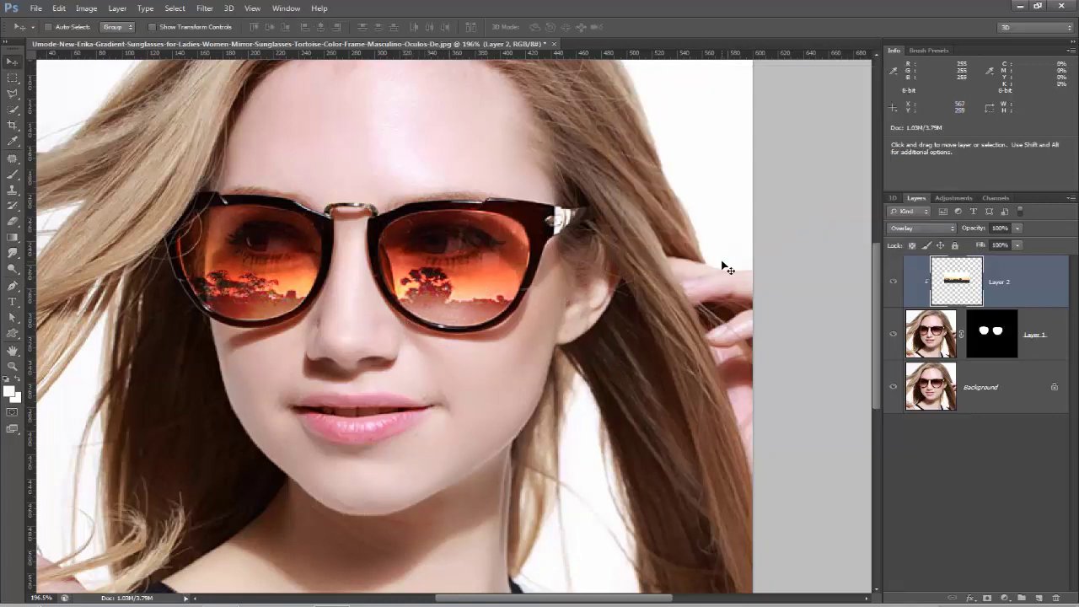
pyautogui.scroll(-1, 708, 287)
pyautogui.scroll(-1, 704, 291)
pyautogui.scroll(-2, 705, 299)
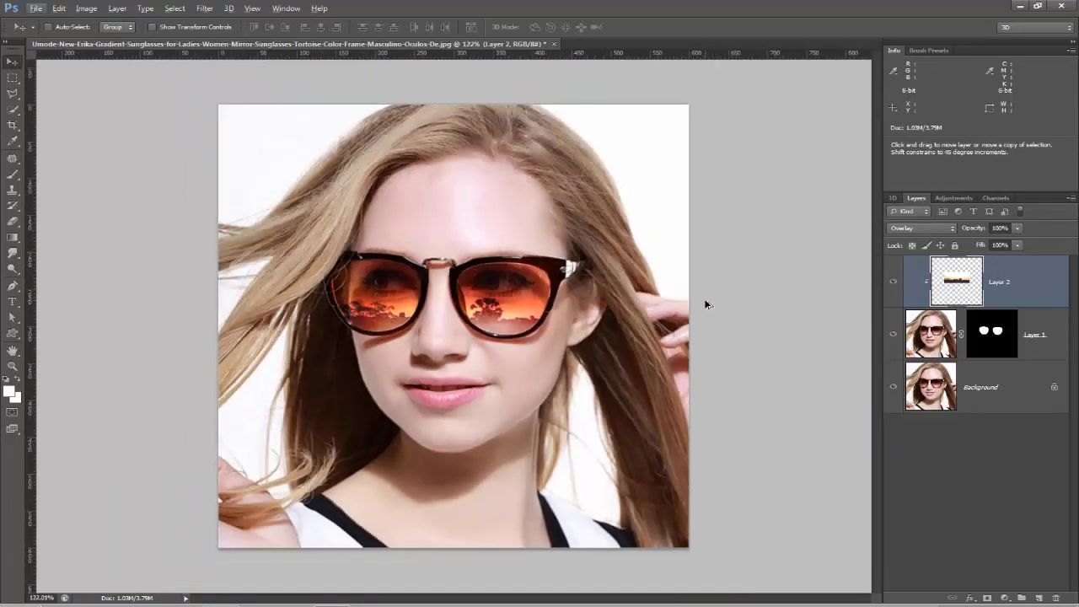
pyautogui.scroll(-1, 705, 299)
pyautogui.scroll(3, 706, 303)
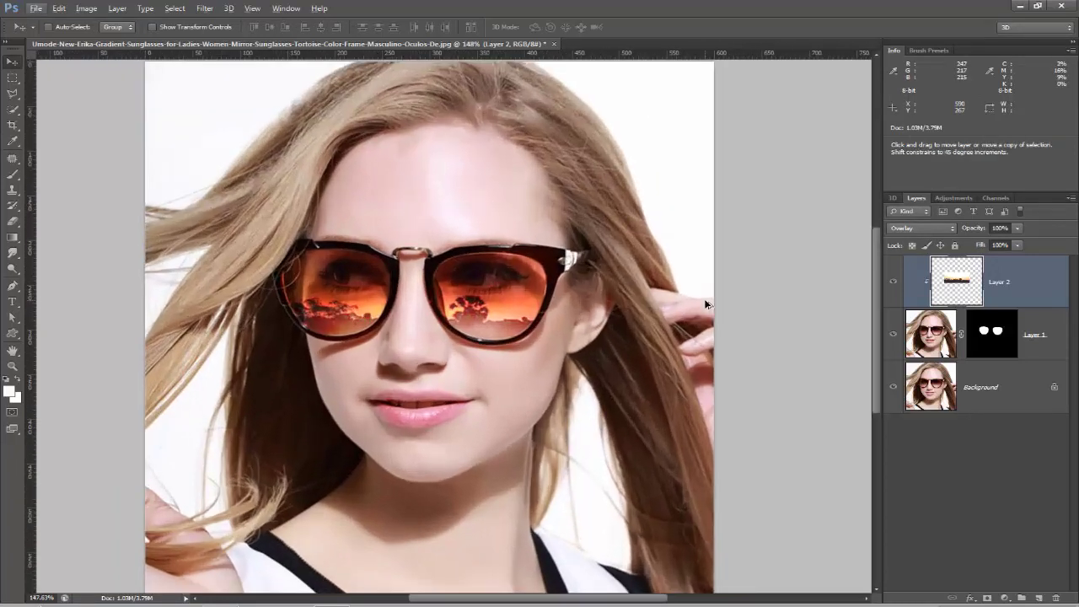
pyautogui.scroll(-2, 707, 303)
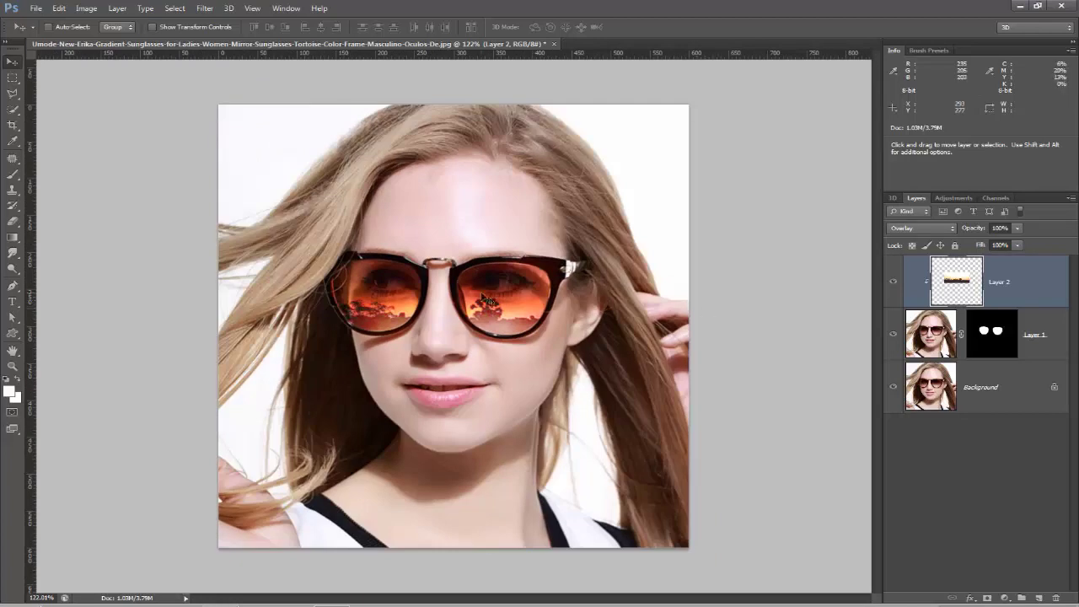